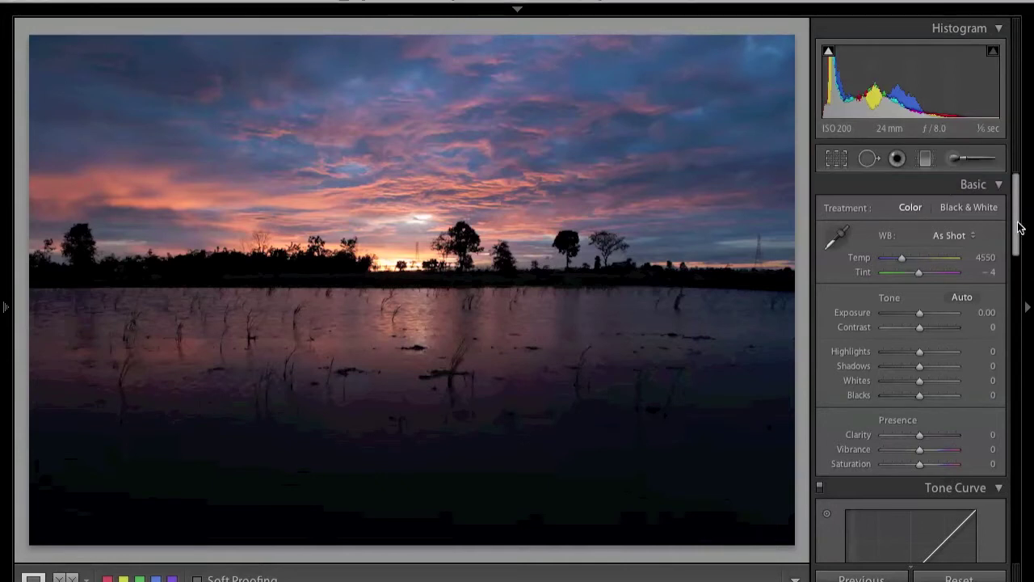
- Warm the photo by setting the white balance temperature to 5778 and raise the exposure to +0.35
{"action": "mouse_move", "coordinate": [1018, 228]}
{"action": "left_mouse_down"}
{"action": "mouse_move", "coordinate": [1032, 411]}
{"action": "mouse_move", "coordinate": [1021, 225]}
{"action": "left_mouse_up"}
{"action": "left_click_drag", "start_coordinate": [901, 258], "coordinate": [910, 259]}
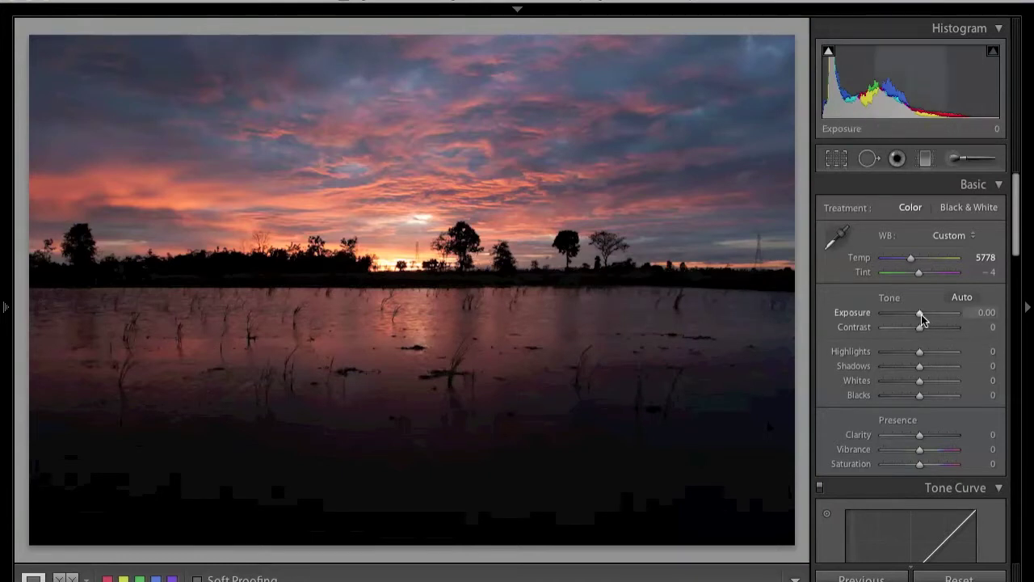
{"action": "left_click_drag", "start_coordinate": [921, 315], "coordinate": [924, 318]}
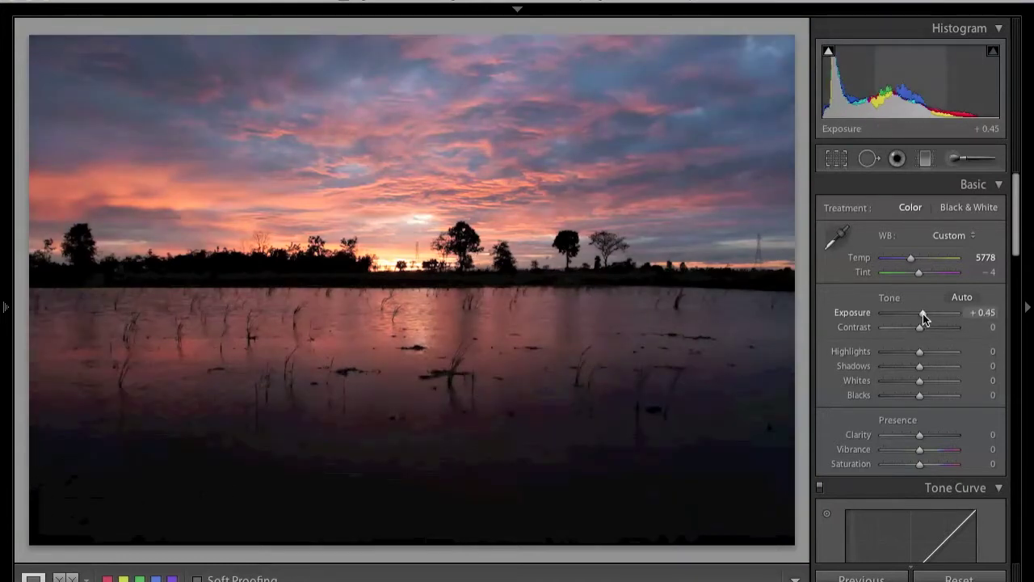
{"action": "left_click_drag", "start_coordinate": [923, 313], "coordinate": [922, 313]}
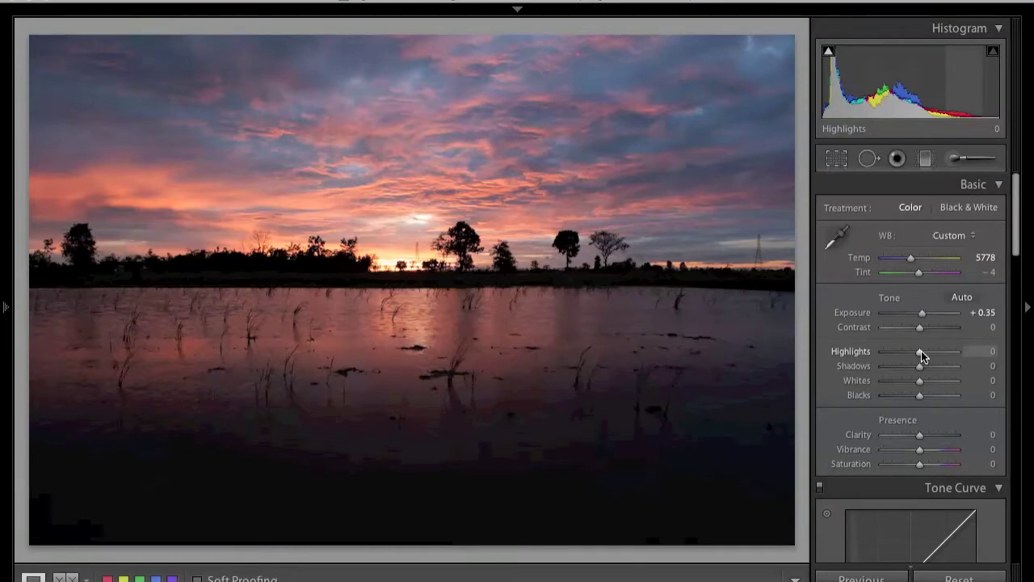
- Set the basic tone Highlights to -69 and Shadows to +4
{"action": "left_click_drag", "start_coordinate": [922, 351], "coordinate": [897, 351]}
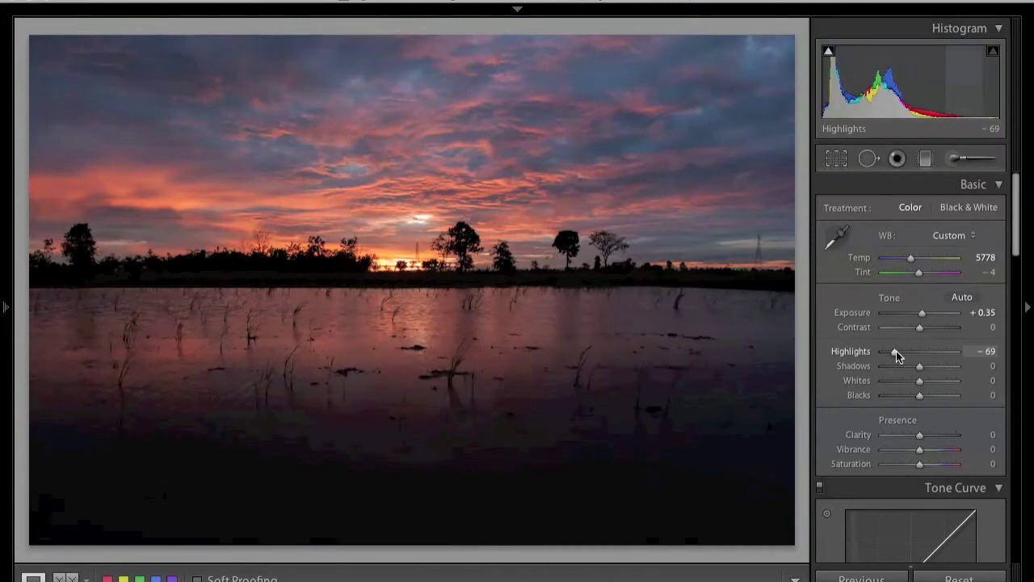
{"action": "left_click_drag", "start_coordinate": [897, 351], "coordinate": [896, 351]}
{"action": "mouse_move", "coordinate": [921, 369]}
{"action": "left_mouse_down"}
{"action": "mouse_move", "coordinate": [894, 368]}
{"action": "mouse_move", "coordinate": [922, 369]}
{"action": "left_mouse_up"}
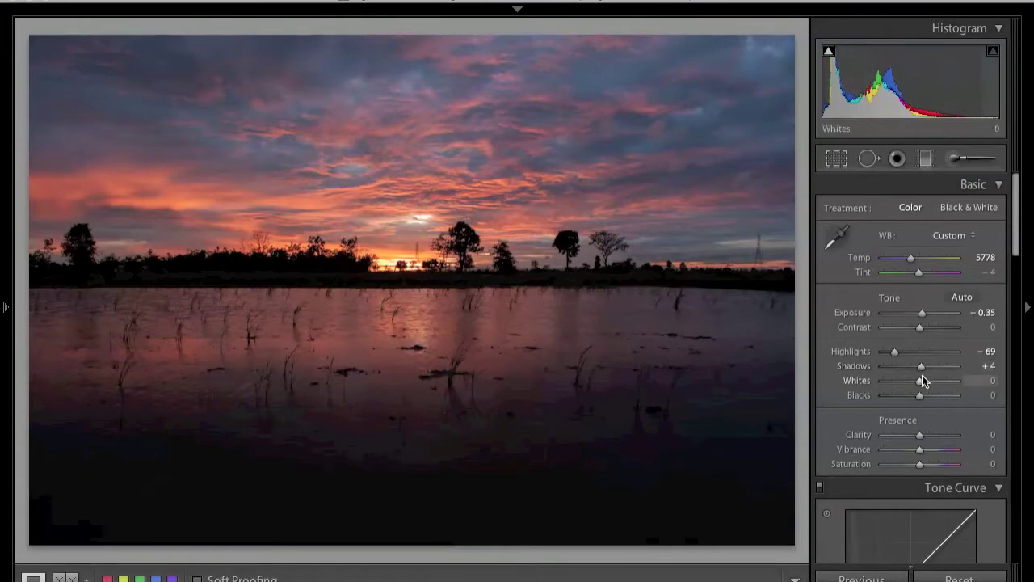
- Set the basic tone Whites to +67 and Blacks to -33
{"action": "left_click_drag", "start_coordinate": [920, 382], "coordinate": [944, 383]}
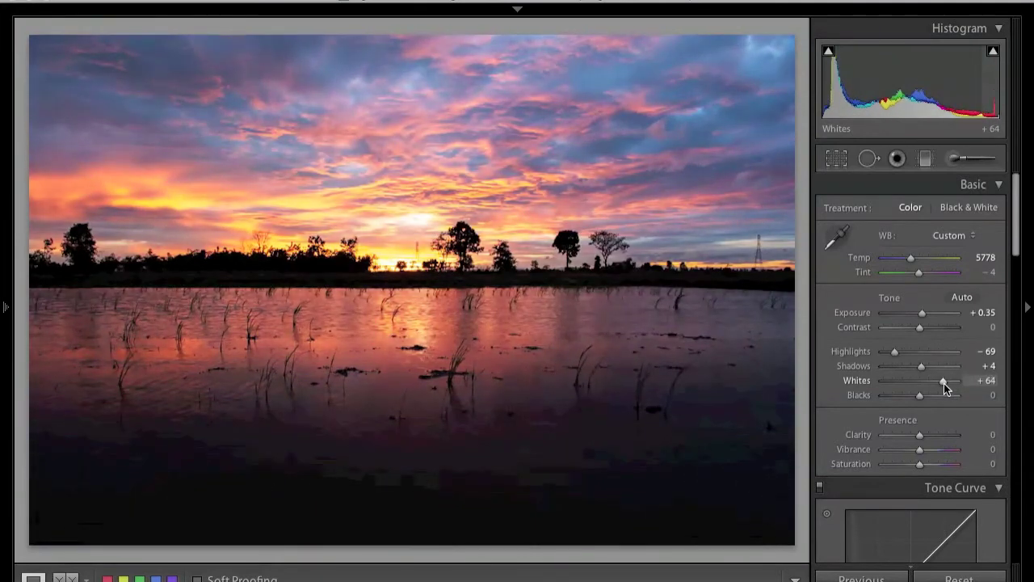
{"action": "left_click_drag", "start_coordinate": [943, 383], "coordinate": [945, 383]}
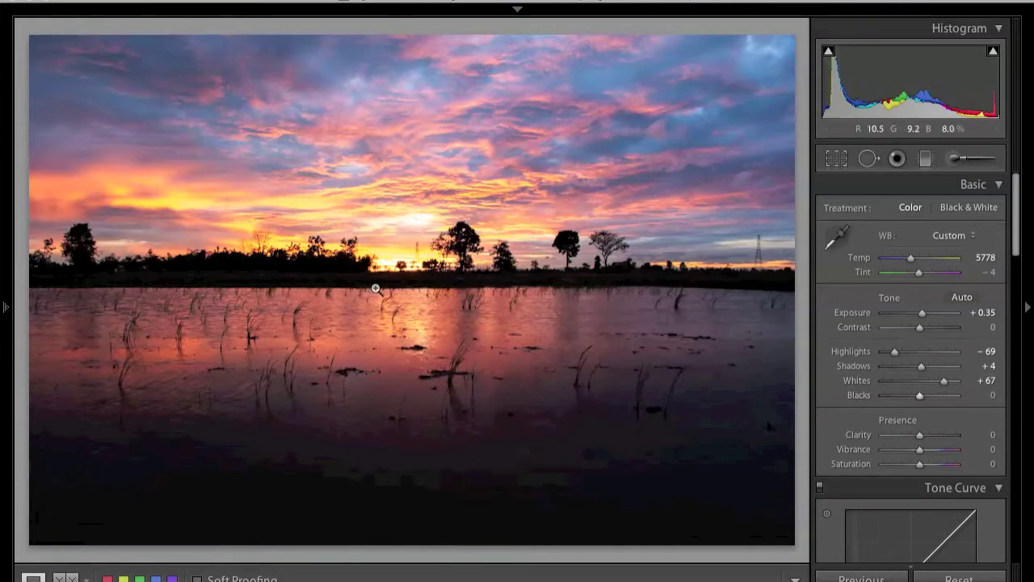
{"action": "left_click_drag", "start_coordinate": [919, 395], "coordinate": [908, 396]}
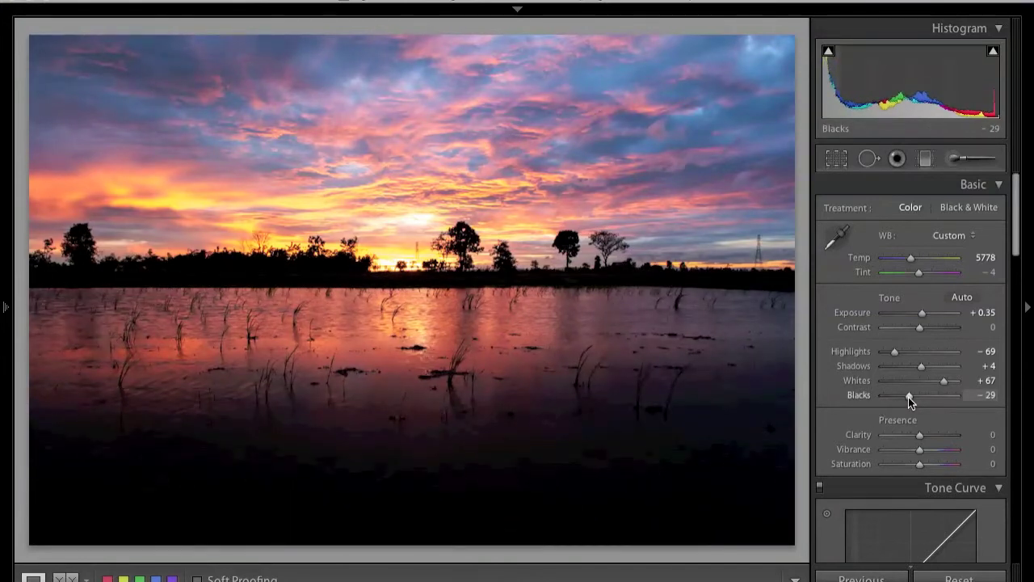
{"action": "left_click_drag", "start_coordinate": [909, 397], "coordinate": [907, 398]}
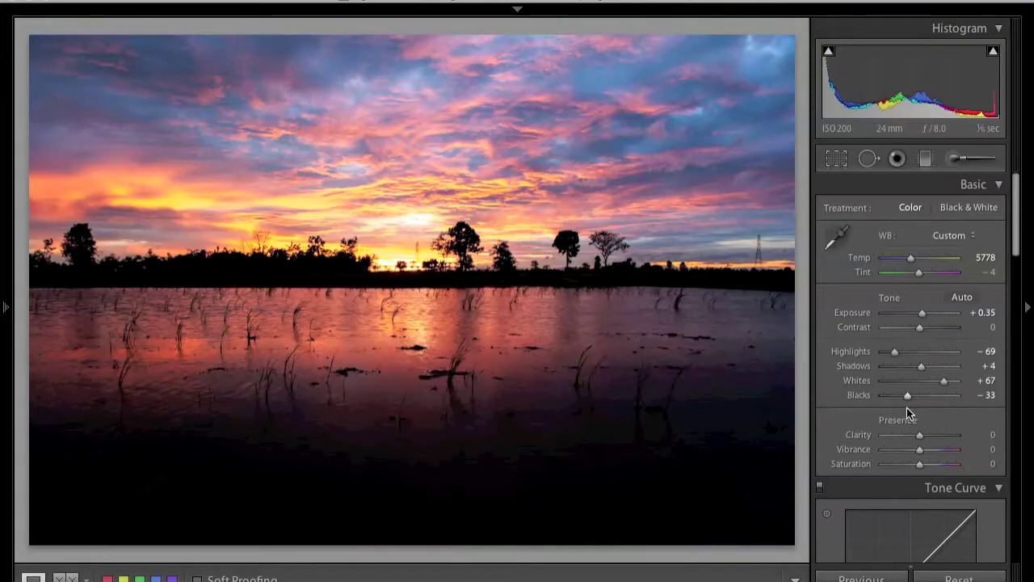
- Increase the photo's Clarity to +73
{"action": "scroll", "coordinate": [879, 419], "scroll_direction": "down", "scroll_amount": 3}
{"action": "scroll", "coordinate": [880, 418], "scroll_direction": "down", "scroll_amount": 1}
{"action": "scroll", "coordinate": [880, 418], "scroll_direction": "up", "scroll_amount": 2}
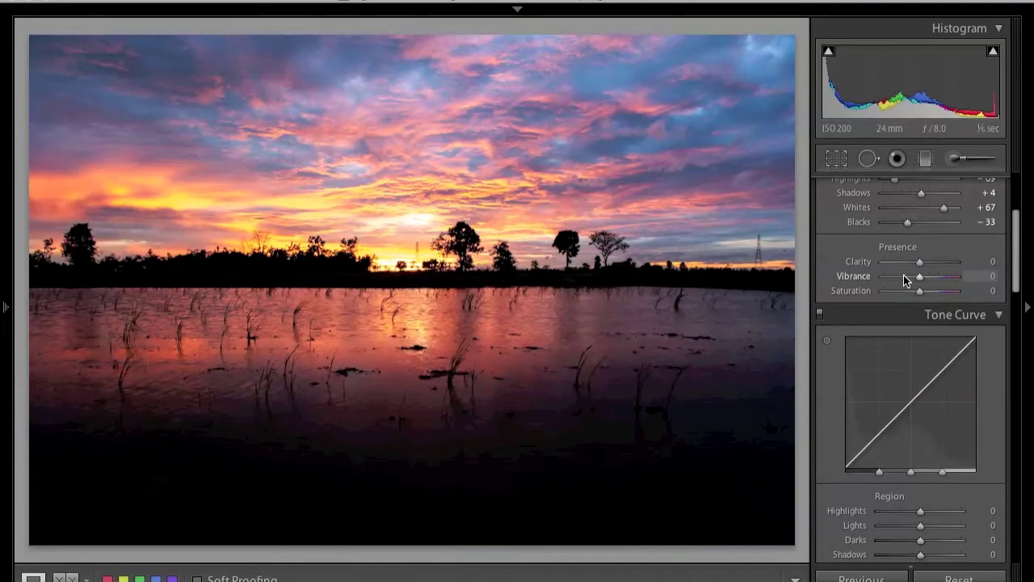
{"action": "scroll", "coordinate": [903, 275], "scroll_direction": "up", "scroll_amount": 2}
{"action": "scroll", "coordinate": [903, 275], "scroll_direction": "down", "scroll_amount": 1}
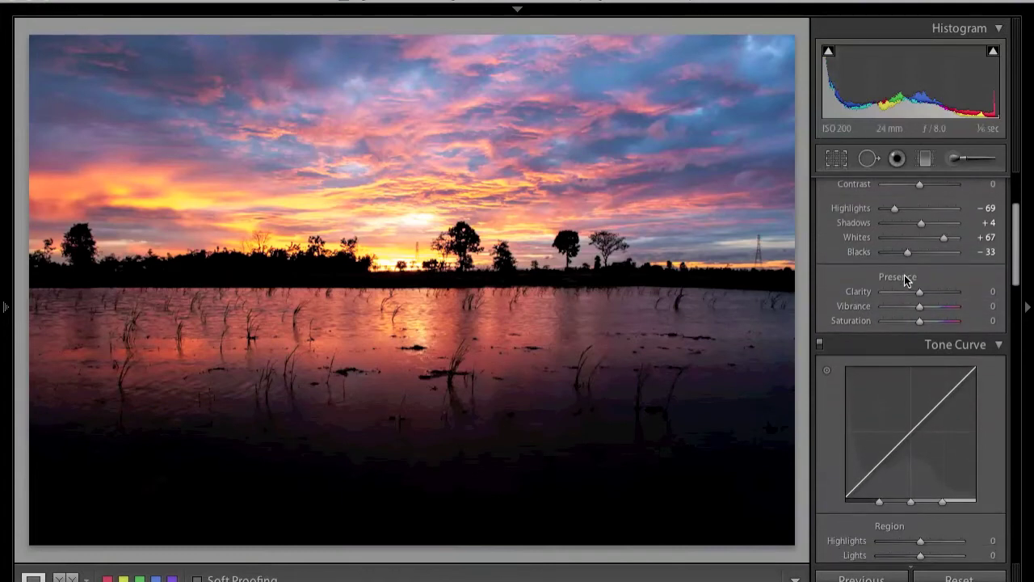
{"action": "key", "text": "alt"}
{"action": "left_click_drag", "start_coordinate": [921, 294], "coordinate": [946, 295]}
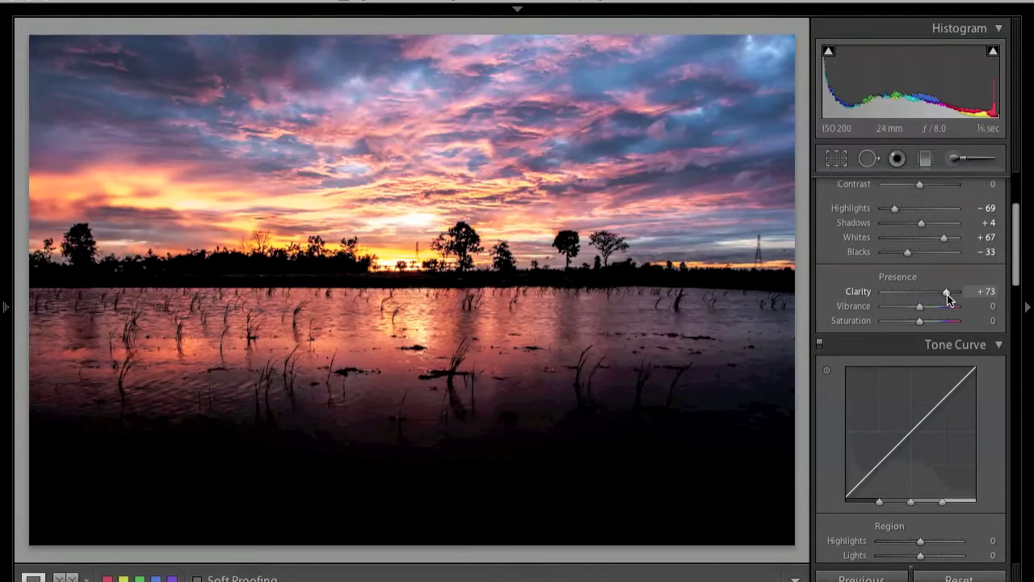
- Boost the overall colour by setting Vibrance to +51 and Saturation to +18
{"action": "mouse_move", "coordinate": [922, 308]}
{"action": "left_mouse_down"}
{"action": "mouse_move", "coordinate": [934, 308]}
{"action": "mouse_move", "coordinate": [888, 308]}
{"action": "mouse_move", "coordinate": [938, 310]}
{"action": "left_mouse_up"}
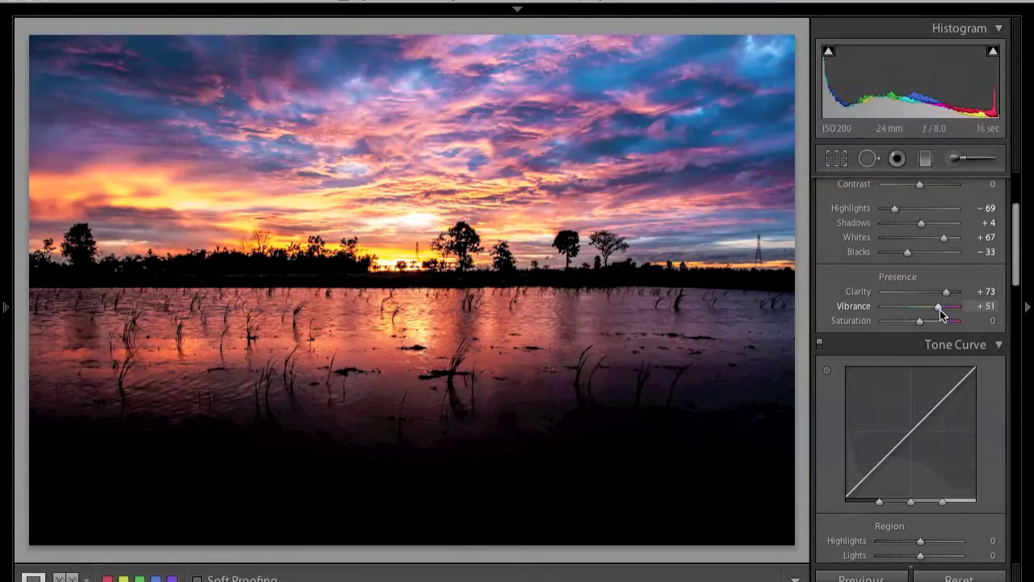
{"action": "left_click_drag", "start_coordinate": [938, 310], "coordinate": [940, 309]}
{"action": "mouse_move", "coordinate": [921, 321]}
{"action": "left_mouse_down"}
{"action": "mouse_move", "coordinate": [934, 321]}
{"action": "mouse_move", "coordinate": [925, 324]}
{"action": "left_mouse_up"}
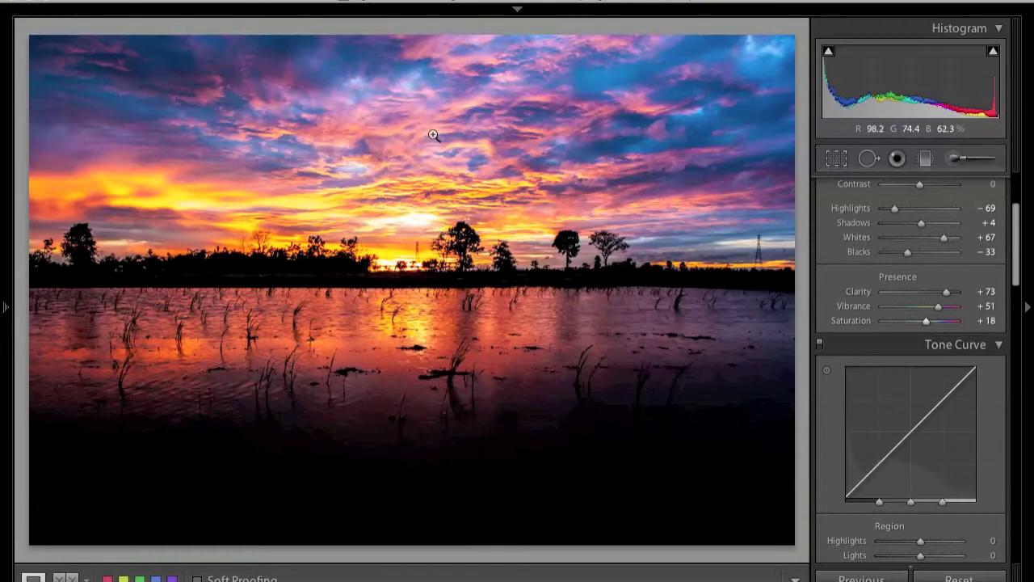
- Adjust the tone curve regions to Highlights -19, Lights -7, Darks +7 and Shadows -9
{"action": "left_click_drag", "start_coordinate": [1016, 232], "coordinate": [1018, 277]}
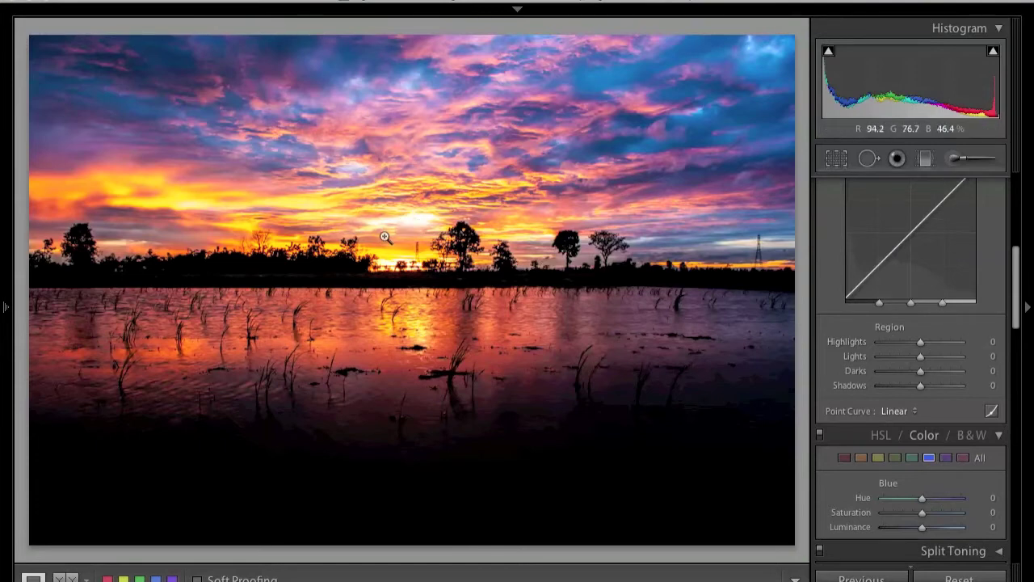
{"action": "mouse_move", "coordinate": [923, 340]}
{"action": "left_mouse_down"}
{"action": "mouse_move", "coordinate": [901, 341]}
{"action": "mouse_move", "coordinate": [938, 343]}
{"action": "mouse_move", "coordinate": [884, 343]}
{"action": "mouse_move", "coordinate": [915, 346]}
{"action": "left_mouse_up"}
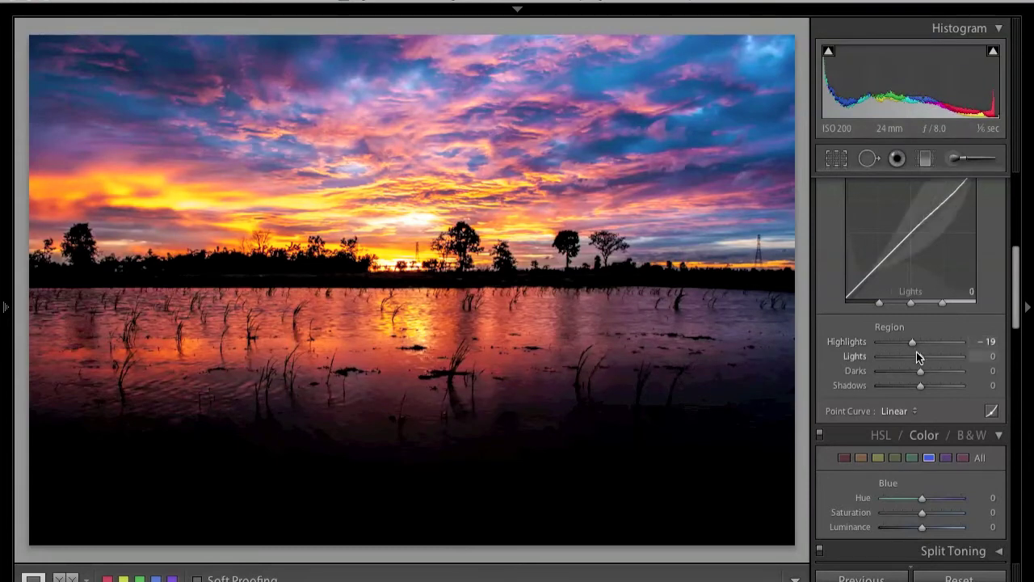
{"action": "mouse_move", "coordinate": [920, 357]}
{"action": "left_mouse_down"}
{"action": "mouse_move", "coordinate": [930, 357]}
{"action": "mouse_move", "coordinate": [917, 357]}
{"action": "left_mouse_up"}
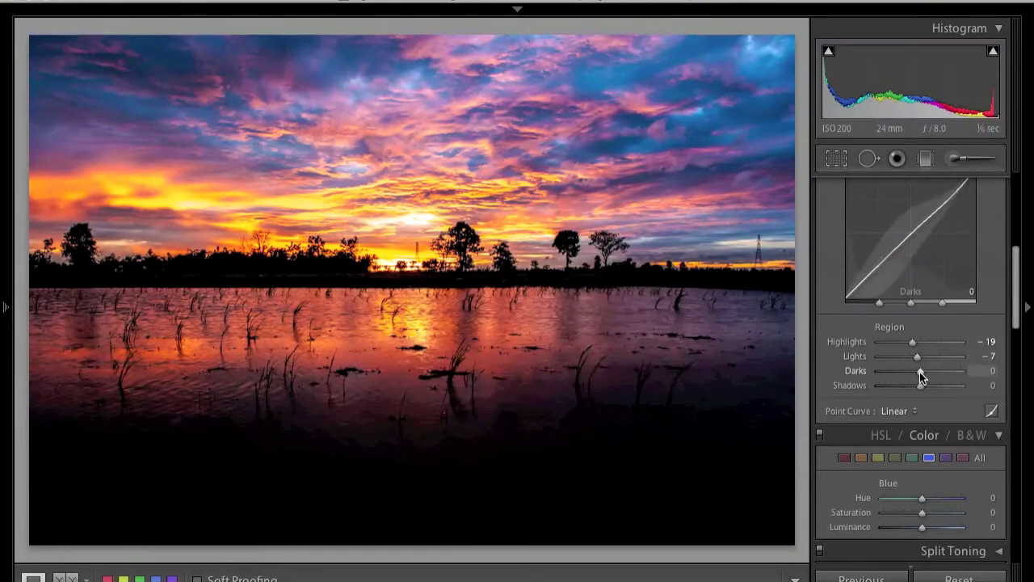
{"action": "mouse_move", "coordinate": [919, 372]}
{"action": "left_mouse_down"}
{"action": "mouse_move", "coordinate": [933, 372]}
{"action": "mouse_move", "coordinate": [909, 373]}
{"action": "mouse_move", "coordinate": [922, 373]}
{"action": "left_mouse_up"}
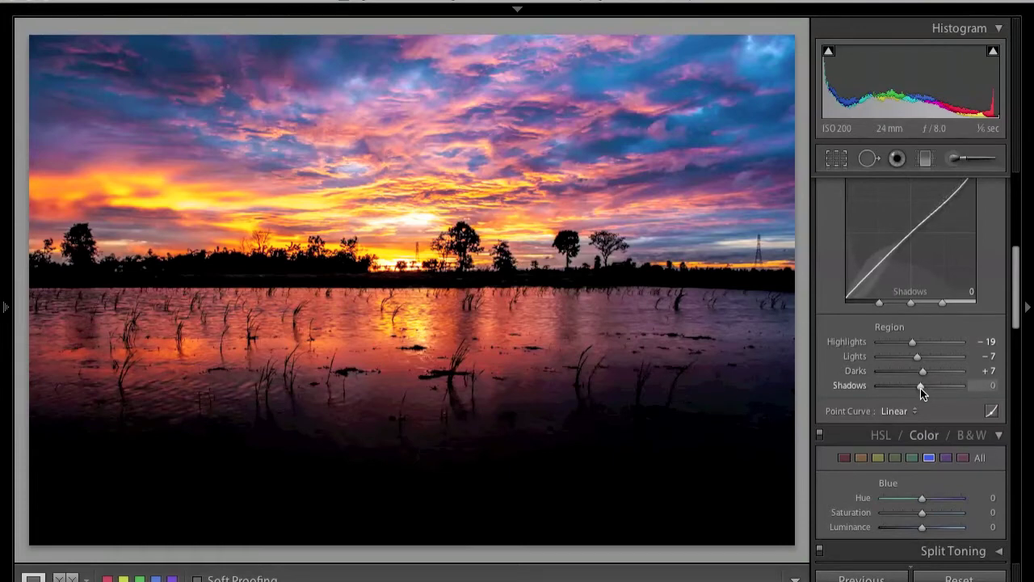
{"action": "mouse_move", "coordinate": [921, 388]}
{"action": "left_mouse_down"}
{"action": "mouse_move", "coordinate": [909, 388]}
{"action": "mouse_move", "coordinate": [933, 388]}
{"action": "mouse_move", "coordinate": [916, 388]}
{"action": "left_mouse_up"}
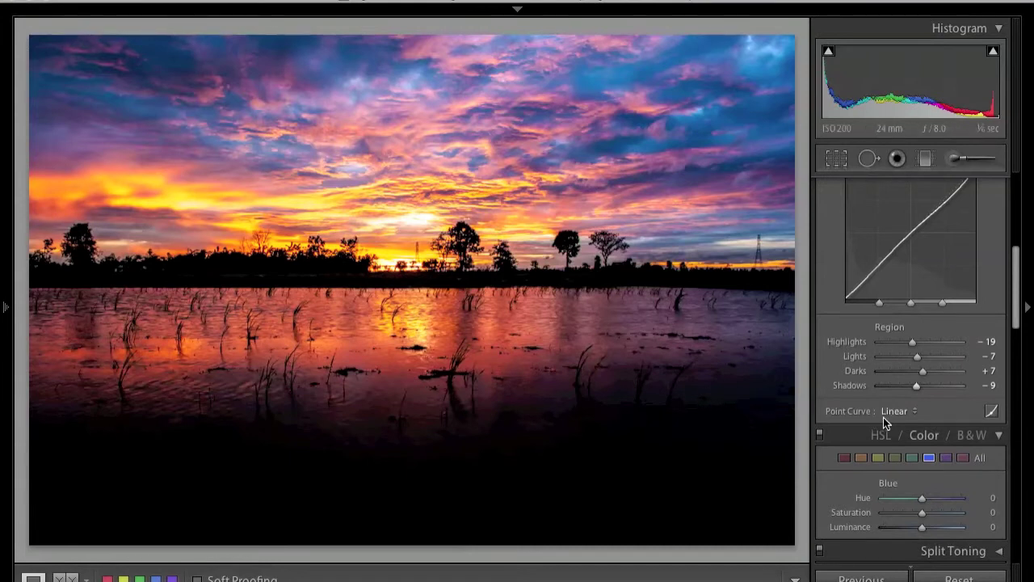
- Adjust the orange colour range to Saturation +46 and Hue +6
{"action": "scroll", "coordinate": [870, 417], "scroll_direction": "down", "scroll_amount": 5}
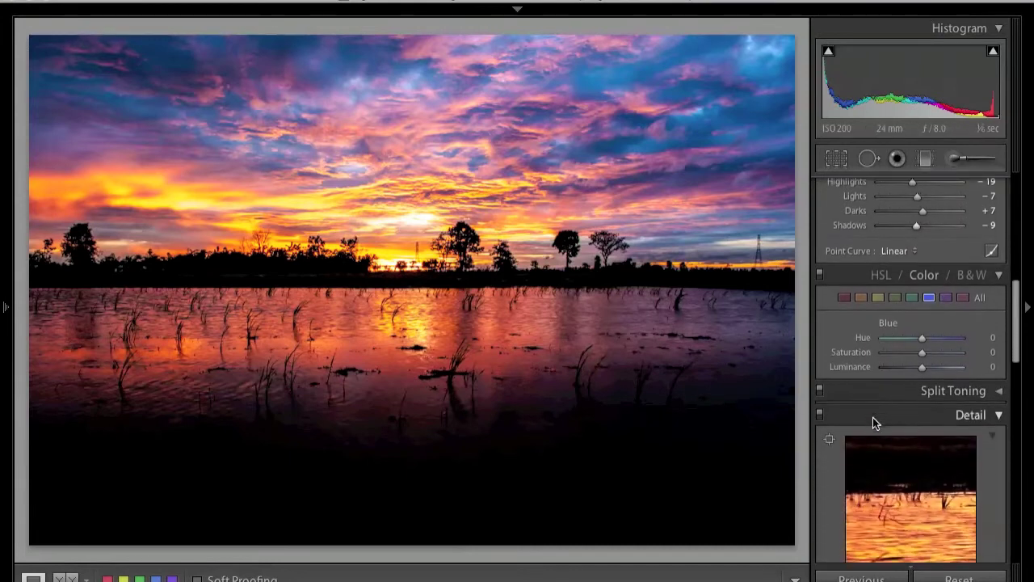
{"action": "left_click", "coordinate": [861, 290]}
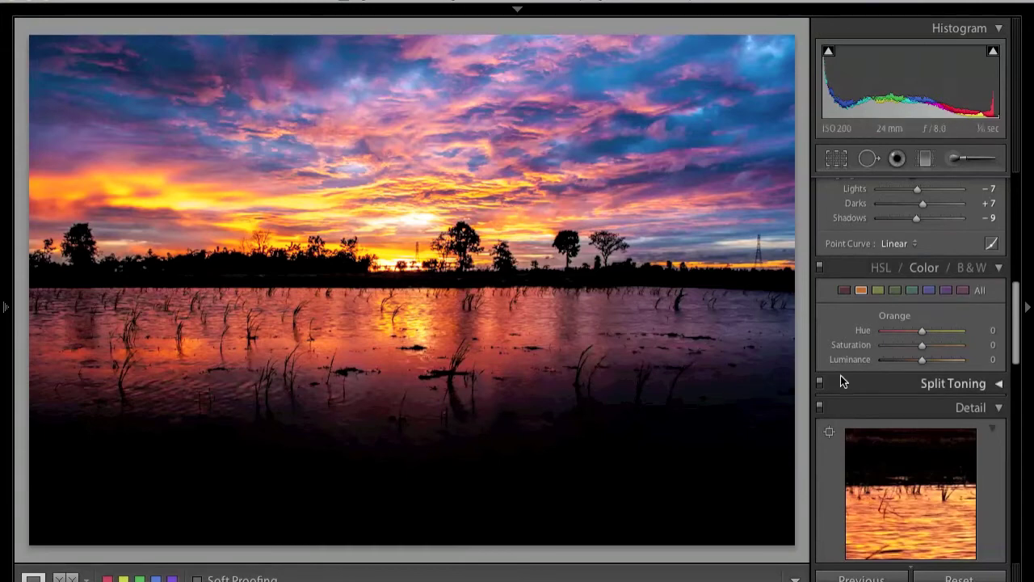
{"action": "mouse_move", "coordinate": [923, 345]}
{"action": "left_mouse_down"}
{"action": "mouse_move", "coordinate": [943, 345]}
{"action": "mouse_move", "coordinate": [890, 345]}
{"action": "mouse_move", "coordinate": [939, 348]}
{"action": "left_mouse_up"}
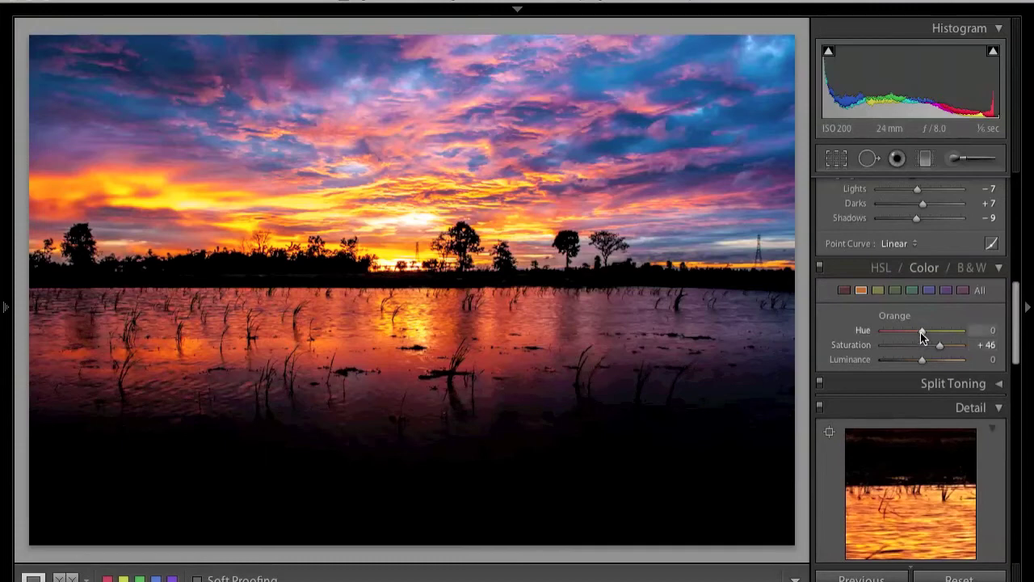
{"action": "mouse_move", "coordinate": [922, 333]}
{"action": "left_mouse_down"}
{"action": "mouse_move", "coordinate": [905, 333]}
{"action": "mouse_move", "coordinate": [923, 334]}
{"action": "left_mouse_up"}
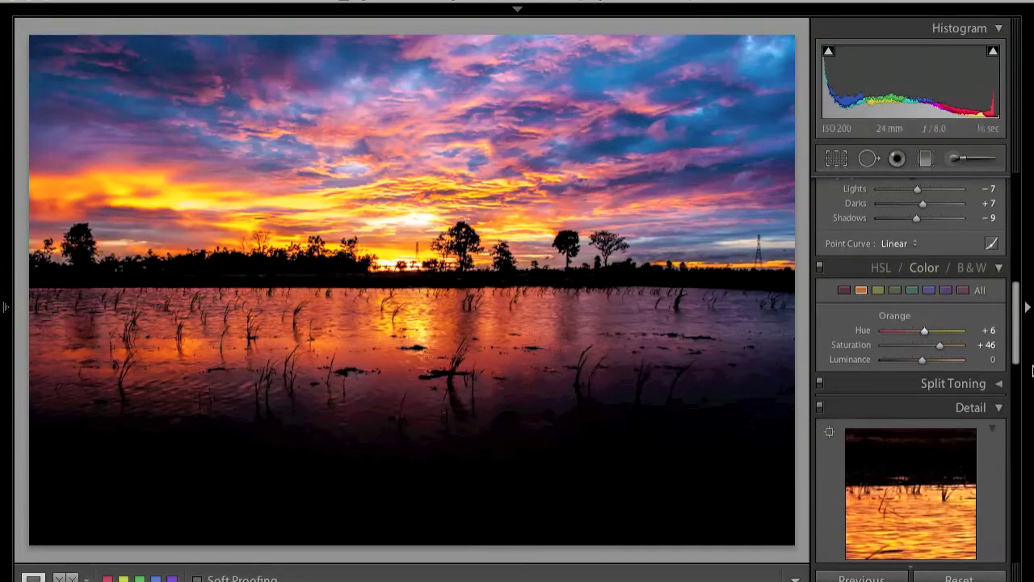
- Raise the blue colour range's Saturation to +65 and check the horizon at close range
{"action": "left_click", "coordinate": [929, 290]}
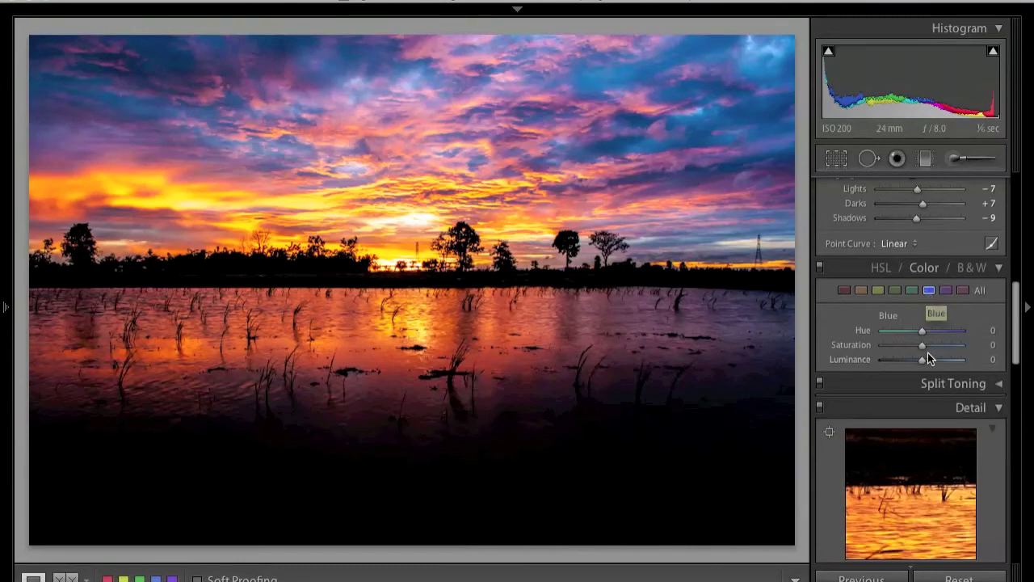
{"action": "left_click_drag", "start_coordinate": [919, 347], "coordinate": [945, 350]}
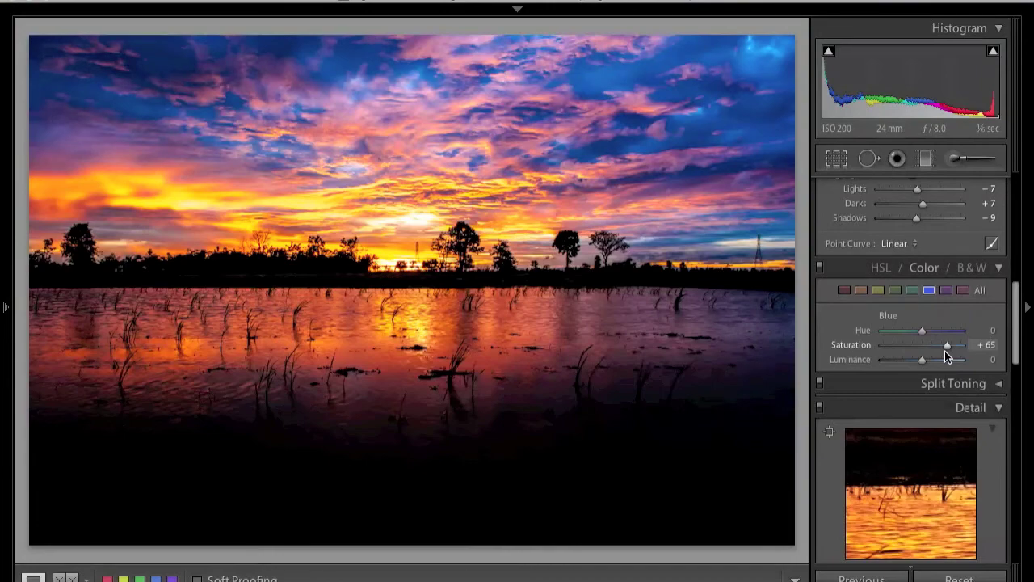
{"action": "left_click", "coordinate": [399, 242]}
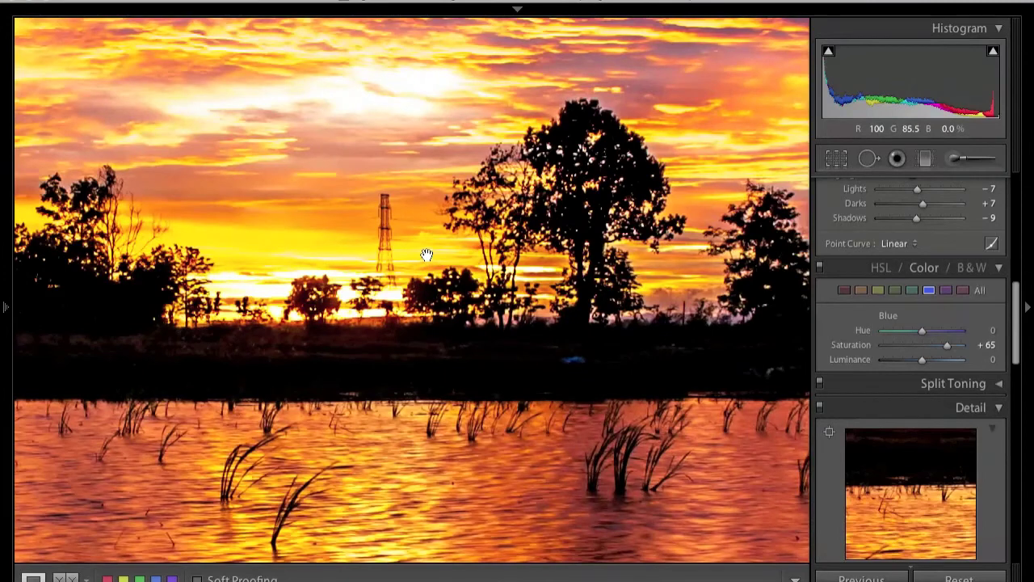
{"action": "key", "text": "Right"}
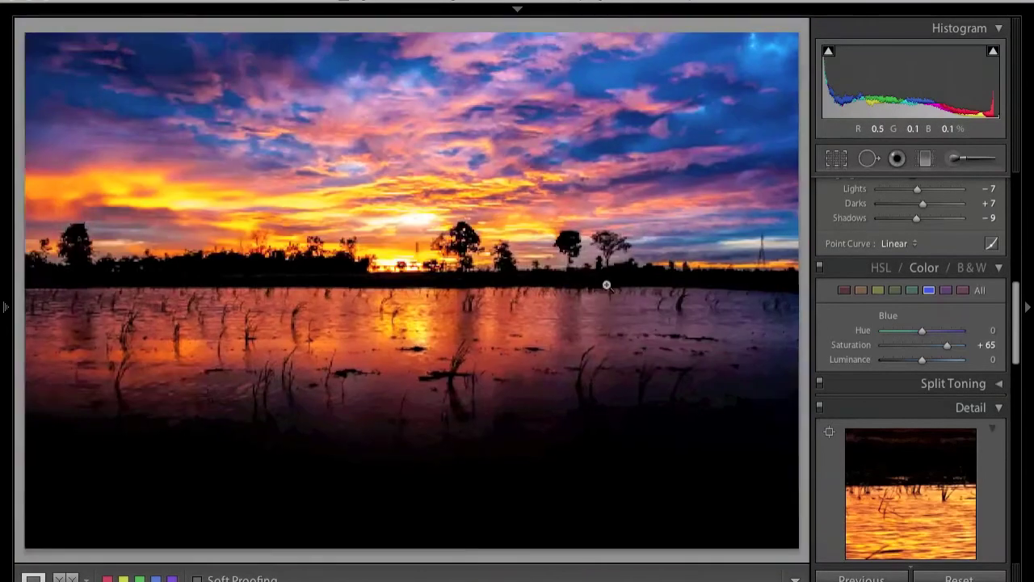
- Sharpen the photo with Amount 38 and Radius 1.2, using the trees on the horizon as the detail preview
{"action": "scroll", "coordinate": [890, 439], "scroll_direction": "down", "scroll_amount": 3}
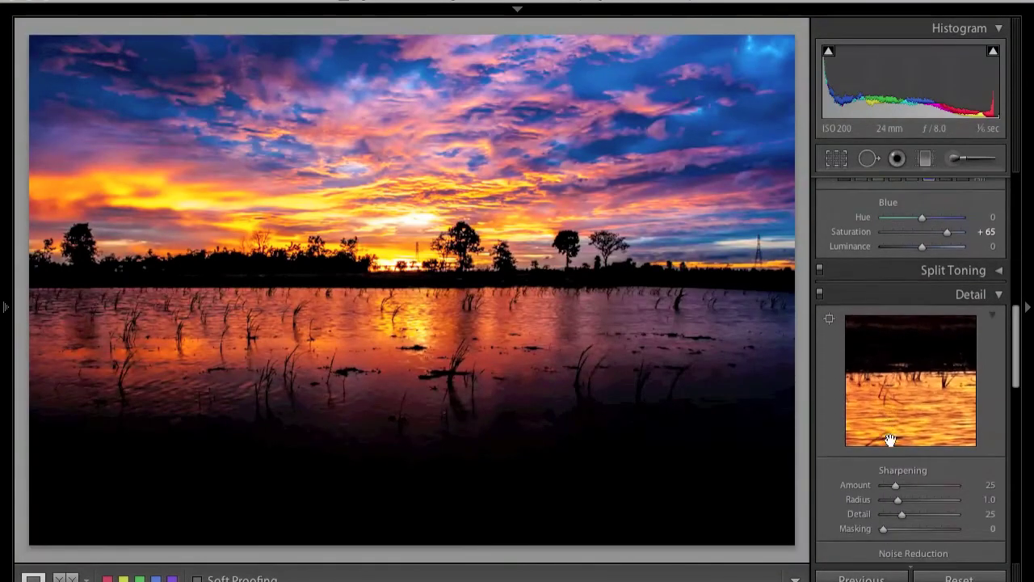
{"action": "scroll", "coordinate": [889, 439], "scroll_direction": "down", "scroll_amount": 3}
{"action": "left_click_drag", "start_coordinate": [929, 334], "coordinate": [886, 333]}
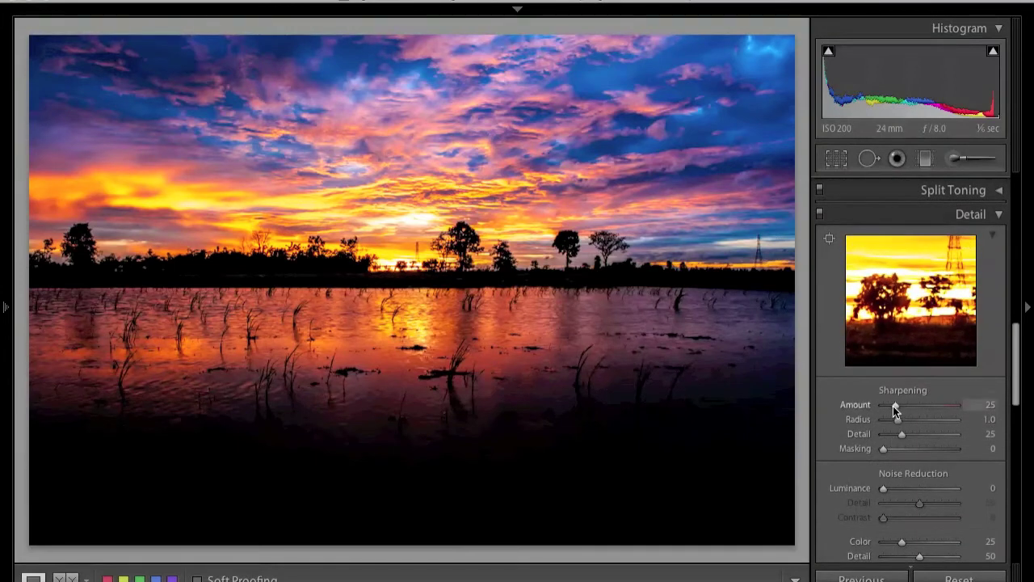
{"action": "left_click_drag", "start_coordinate": [896, 406], "coordinate": [906, 405]}
{"action": "left_click_drag", "start_coordinate": [897, 420], "coordinate": [903, 420]}
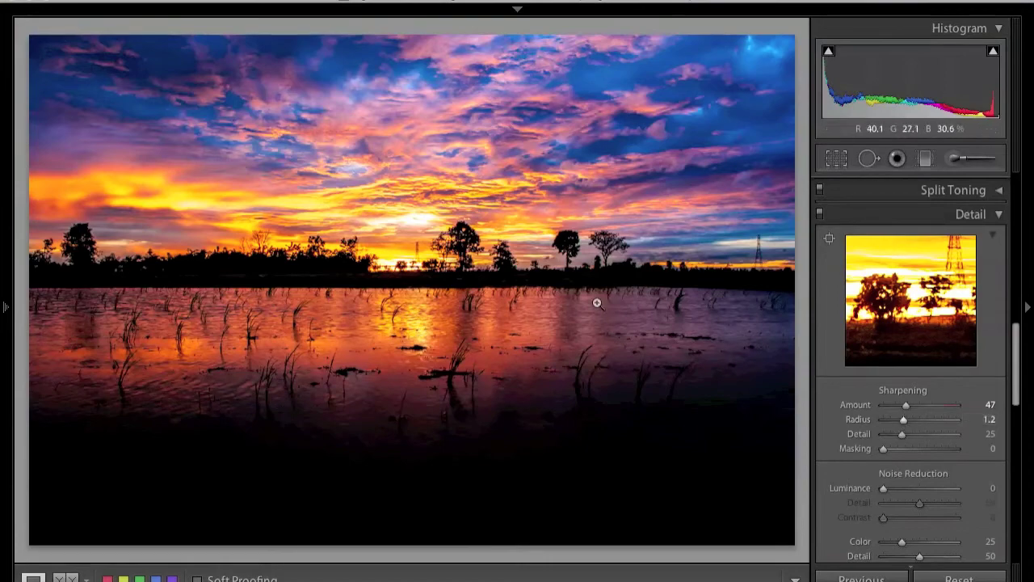
{"action": "left_click", "coordinate": [462, 241]}
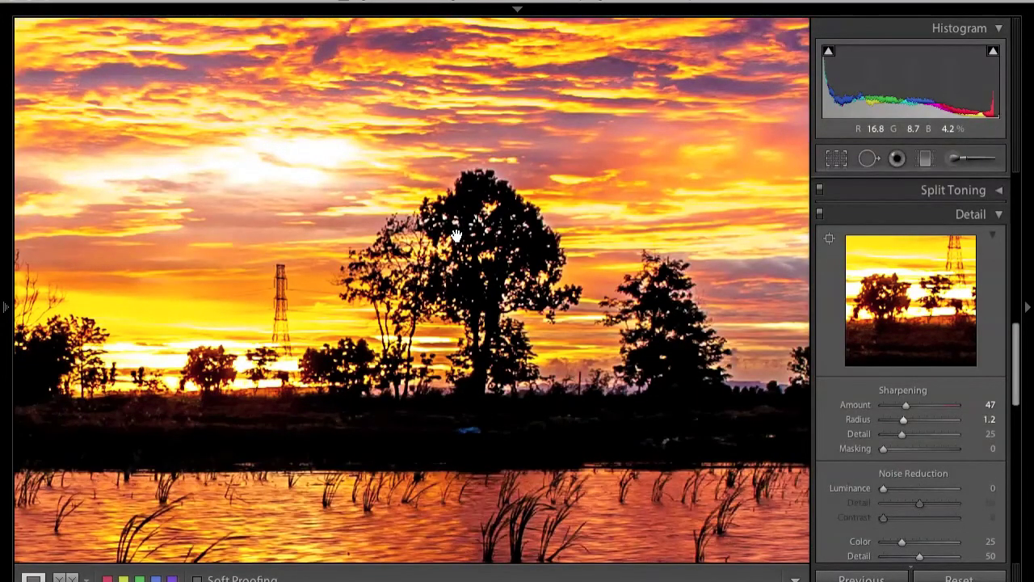
{"action": "left_click_drag", "start_coordinate": [906, 406], "coordinate": [897, 405]}
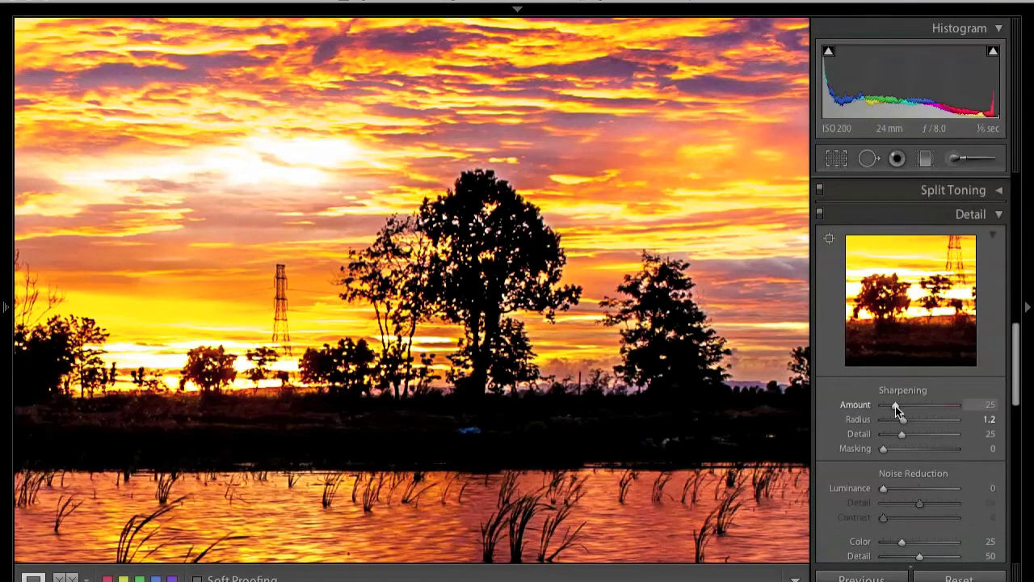
{"action": "left_click_drag", "start_coordinate": [897, 406], "coordinate": [902, 406]}
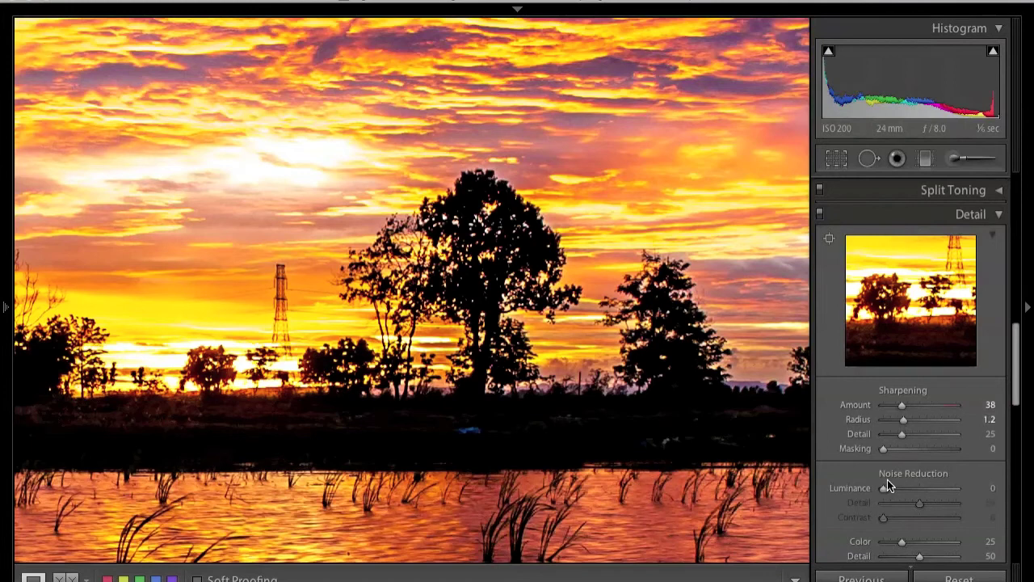
- Set the Luminance noise reduction to 20
{"action": "scroll", "coordinate": [848, 471], "scroll_direction": "down", "scroll_amount": 5}
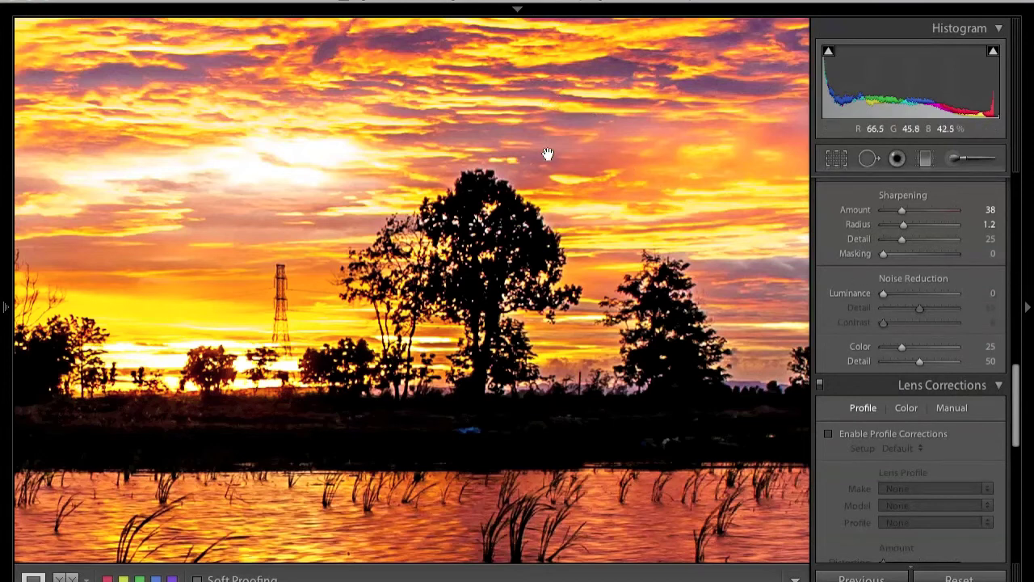
{"action": "left_click_drag", "start_coordinate": [883, 293], "coordinate": [894, 297]}
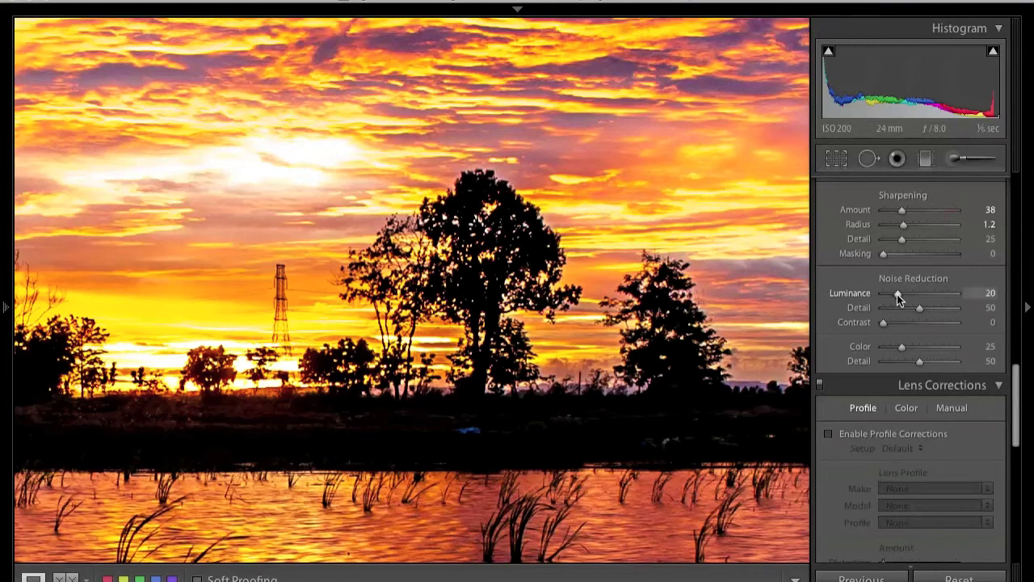
- Raise the Luminance noise reduction to 31 and return to viewing the whole photo
{"action": "left_click_drag", "start_coordinate": [898, 295], "coordinate": [906, 297]}
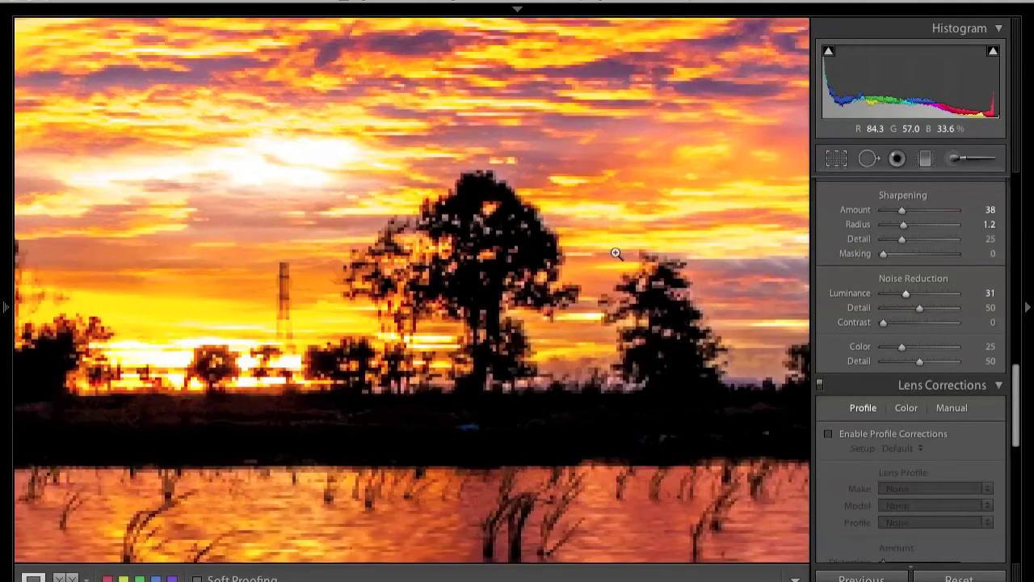
{"action": "left_click", "coordinate": [616, 254]}
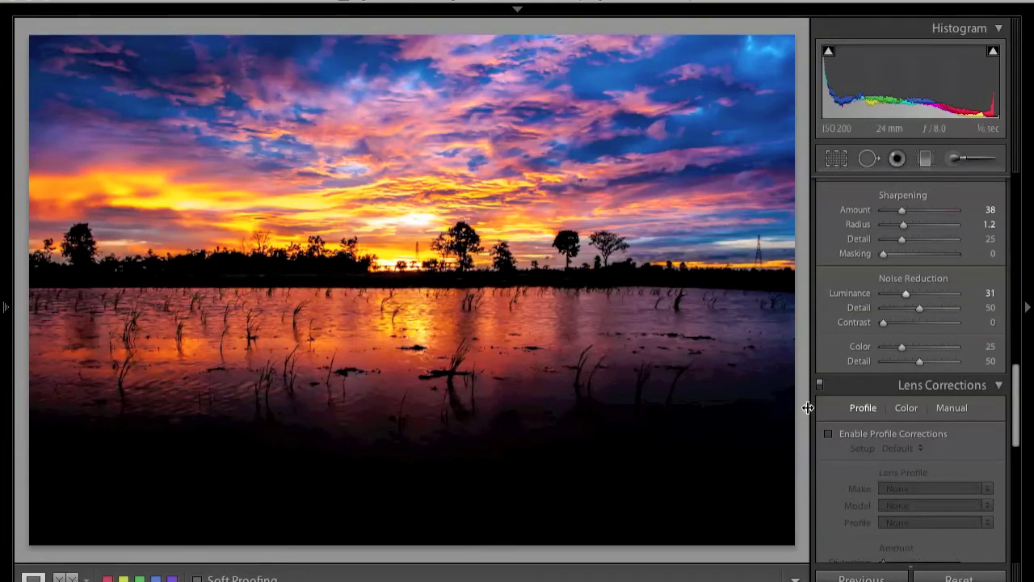
- Add a Highlight Priority post-crop vignette with Amount +2 and Midpoint 42, keeping Roundness at 0
{"action": "scroll", "coordinate": [854, 391], "scroll_direction": "down", "scroll_amount": 1}
{"action": "scroll", "coordinate": [854, 391], "scroll_direction": "down", "scroll_amount": 10}
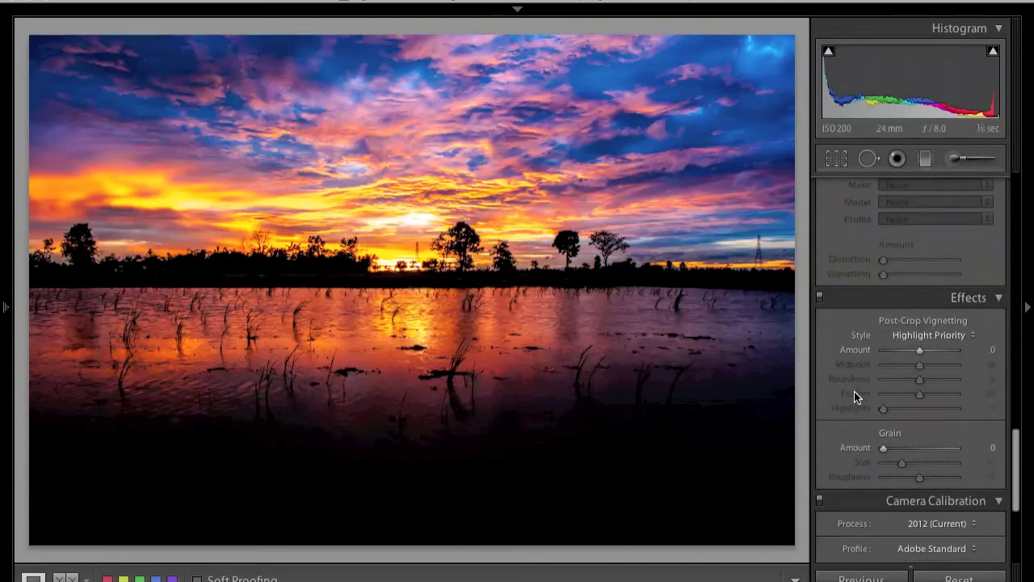
{"action": "scroll", "coordinate": [854, 391], "scroll_direction": "down", "scroll_amount": 2}
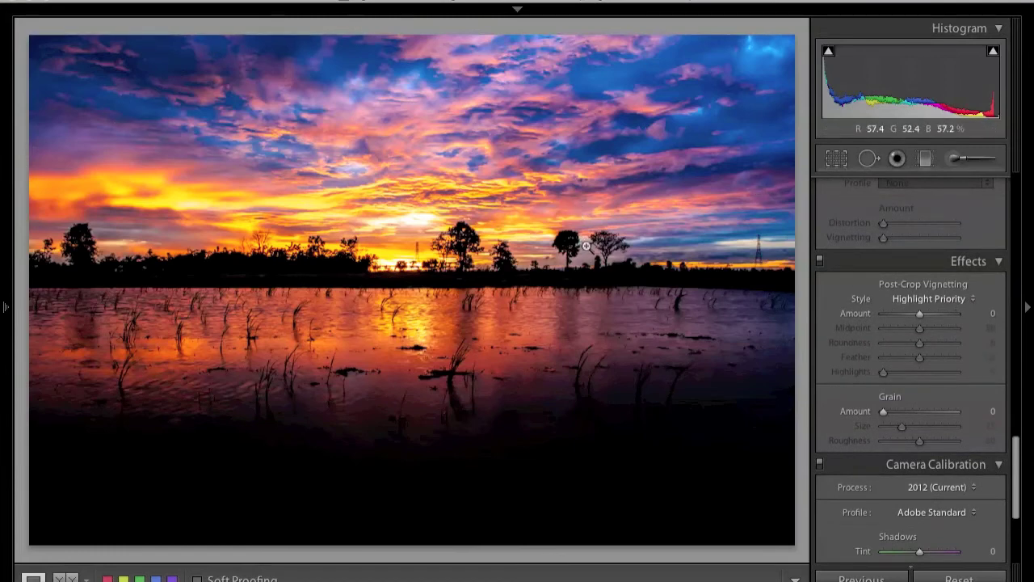
{"action": "mouse_move", "coordinate": [920, 315]}
{"action": "left_mouse_down"}
{"action": "mouse_move", "coordinate": [933, 314]}
{"action": "mouse_move", "coordinate": [912, 315]}
{"action": "mouse_move", "coordinate": [920, 316]}
{"action": "left_mouse_up"}
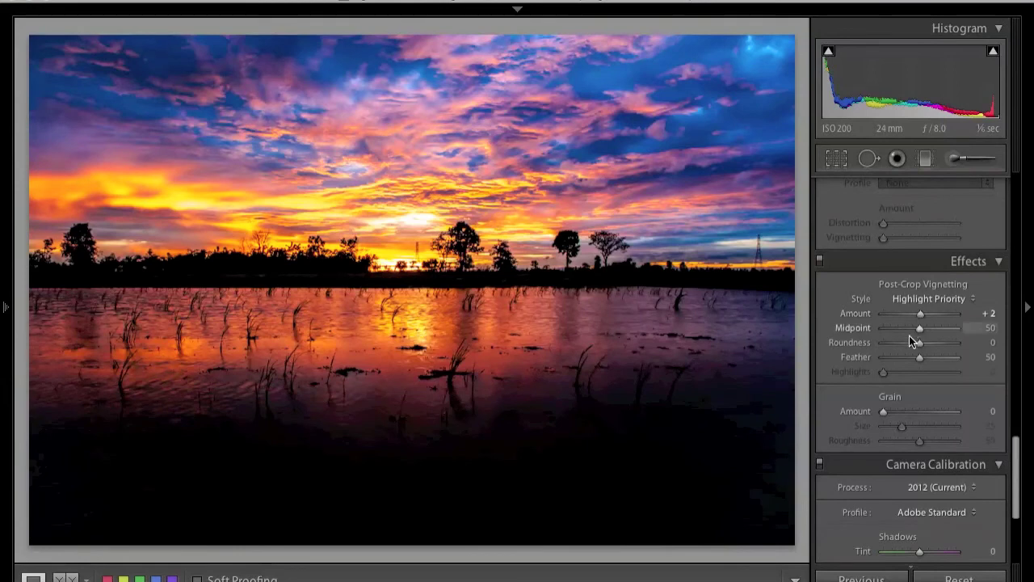
{"action": "mouse_move", "coordinate": [919, 329]}
{"action": "left_mouse_down"}
{"action": "mouse_move", "coordinate": [933, 329]}
{"action": "mouse_move", "coordinate": [908, 330]}
{"action": "mouse_move", "coordinate": [941, 329]}
{"action": "mouse_move", "coordinate": [901, 331]}
{"action": "mouse_move", "coordinate": [914, 332]}
{"action": "left_mouse_up"}
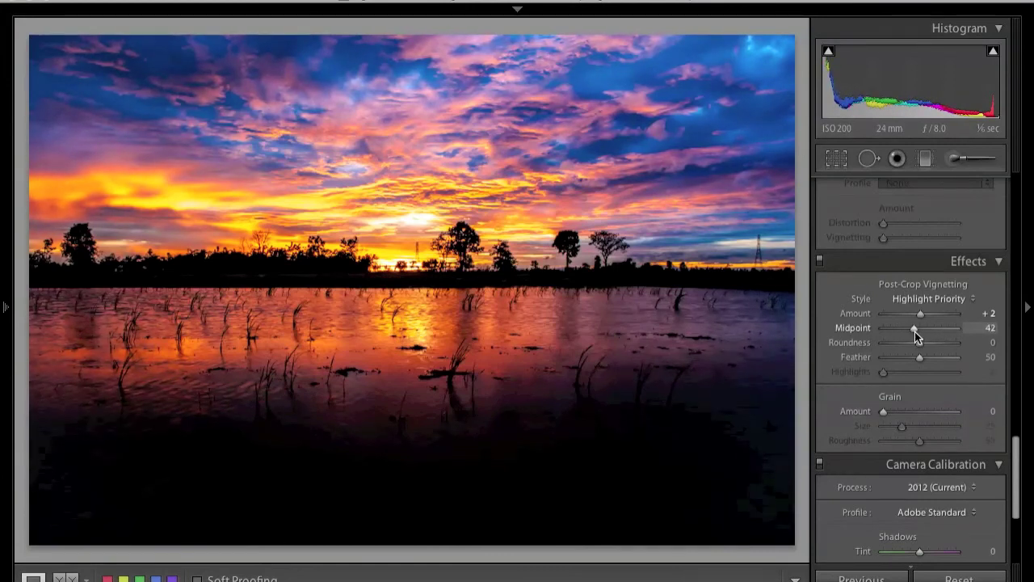
{"action": "mouse_move", "coordinate": [918, 341]}
{"action": "left_mouse_down"}
{"action": "mouse_move", "coordinate": [890, 342]}
{"action": "mouse_move", "coordinate": [919, 342]}
{"action": "left_mouse_up"}
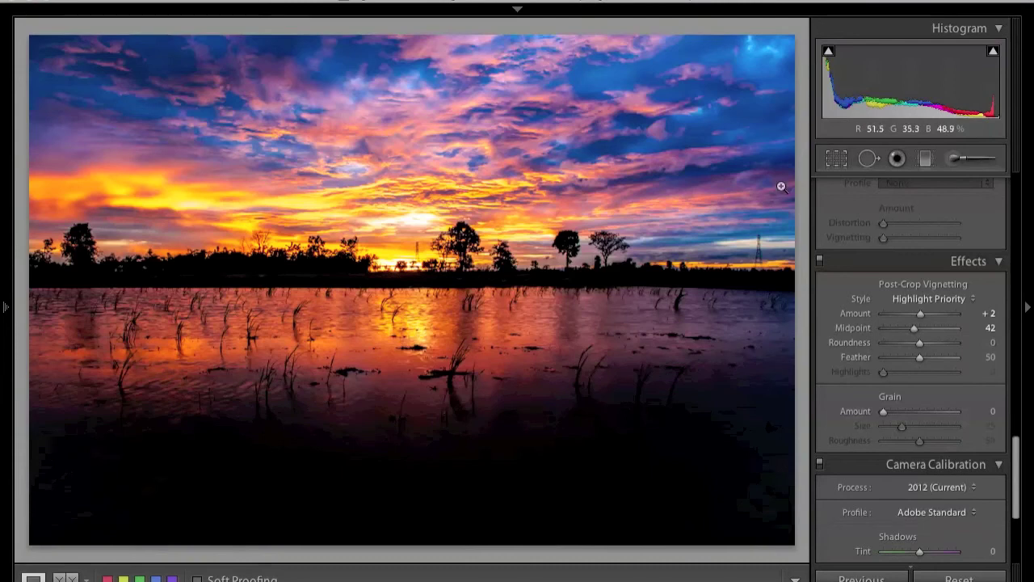
- Crop the black foreground strip off the bottom of the photo, keeping the full width, and apply the crop
{"action": "left_click", "coordinate": [837, 161]}
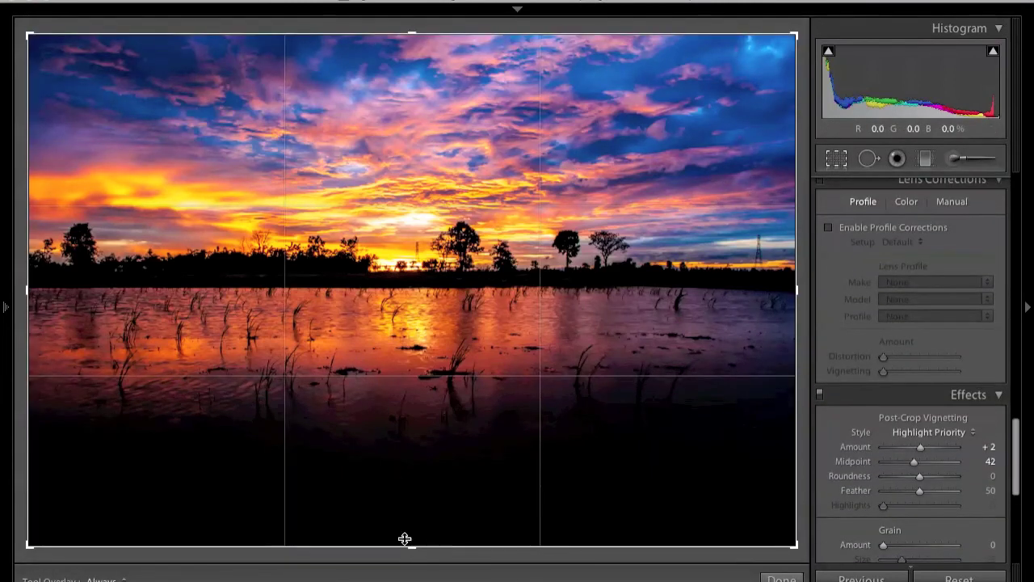
{"action": "left_click_drag", "start_coordinate": [413, 545], "coordinate": [415, 488]}
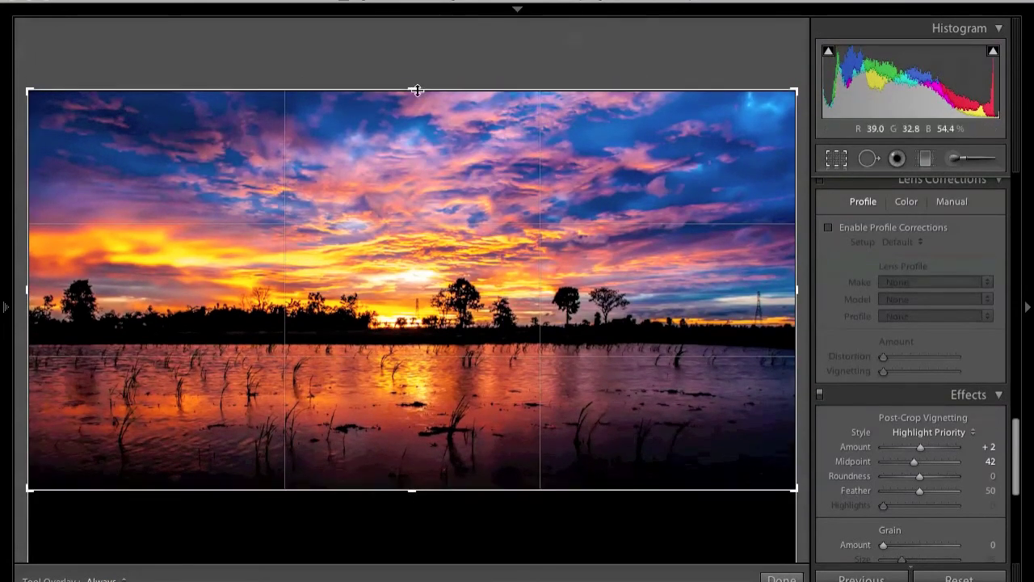
{"action": "left_click_drag", "start_coordinate": [418, 491], "coordinate": [412, 484]}
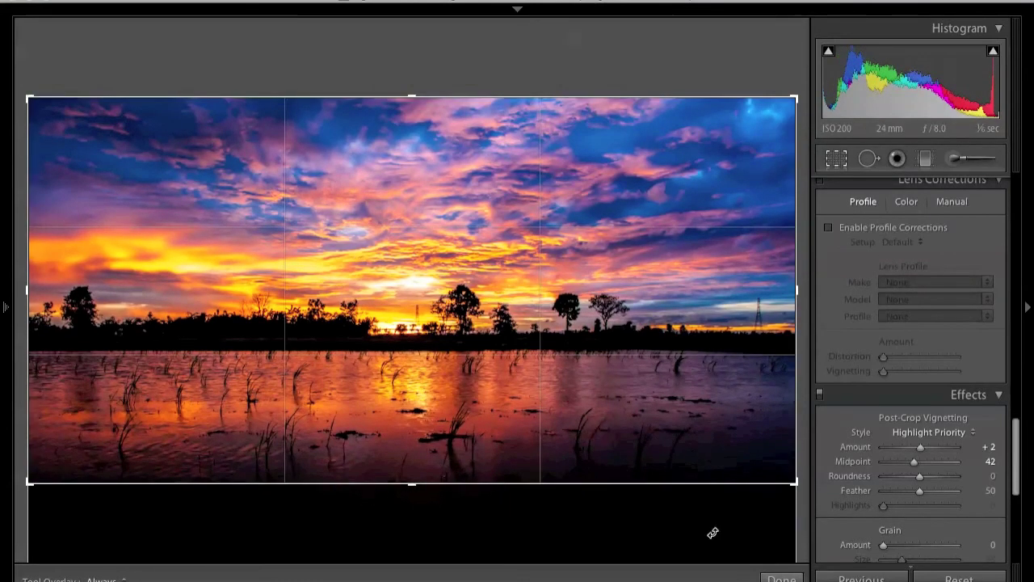
{"action": "left_click", "coordinate": [781, 579]}
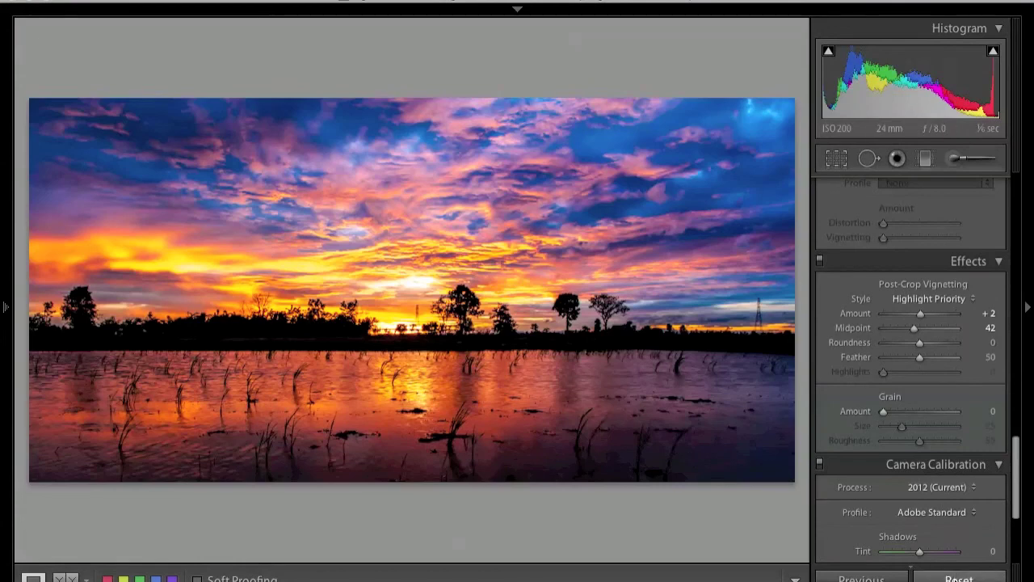
- Reset all of the photo's develop settings, including the crop, and apply the previous settings
{"action": "left_click", "coordinate": [959, 578]}
{"action": "left_click", "coordinate": [862, 579]}
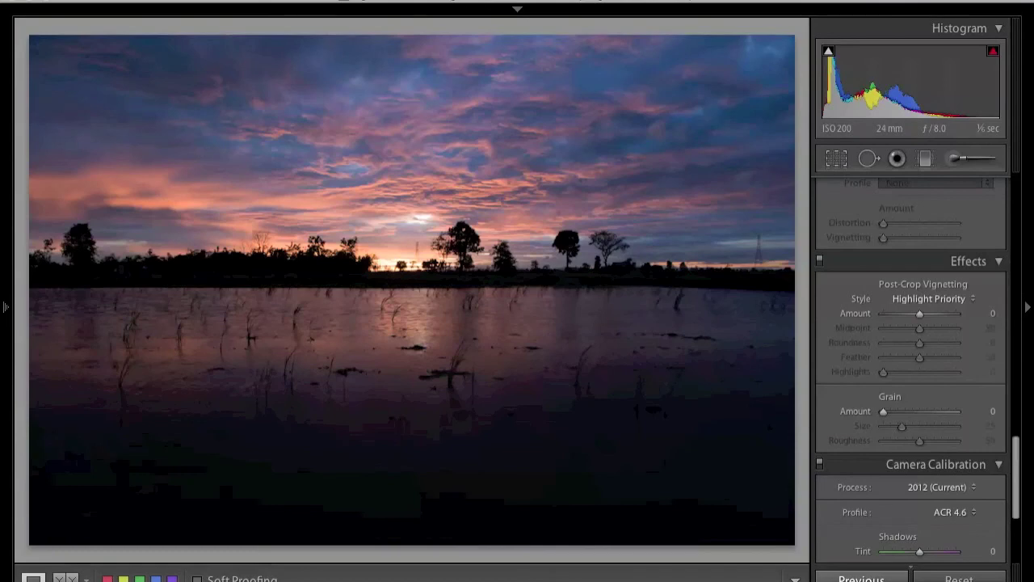